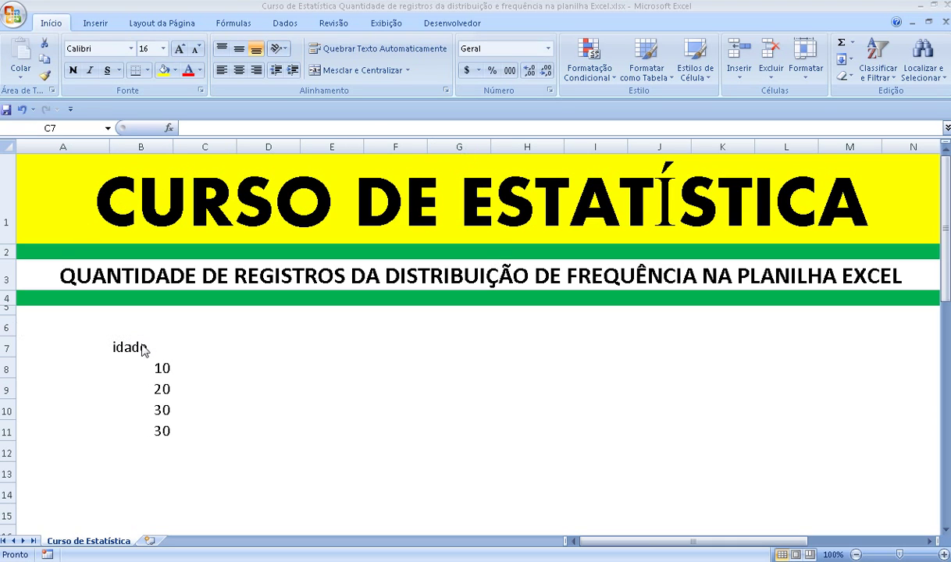
- Below the existing idade values, enter ages 25, 24, 12, 34 and 56 starting at B12
left_click_drag(205, 347, 204, 431)
left_click(158, 368)
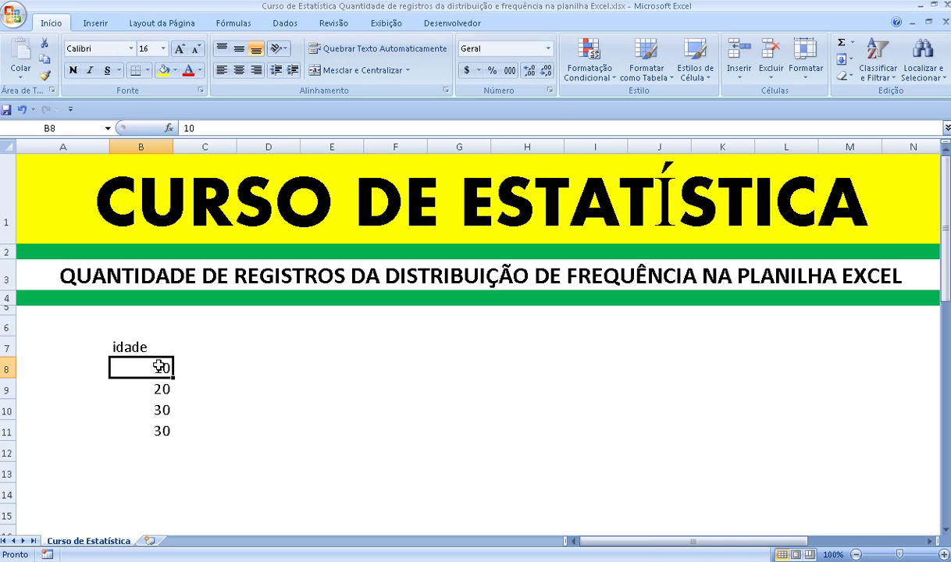
left_click_drag(159, 367, 161, 428)
left_click(170, 458)
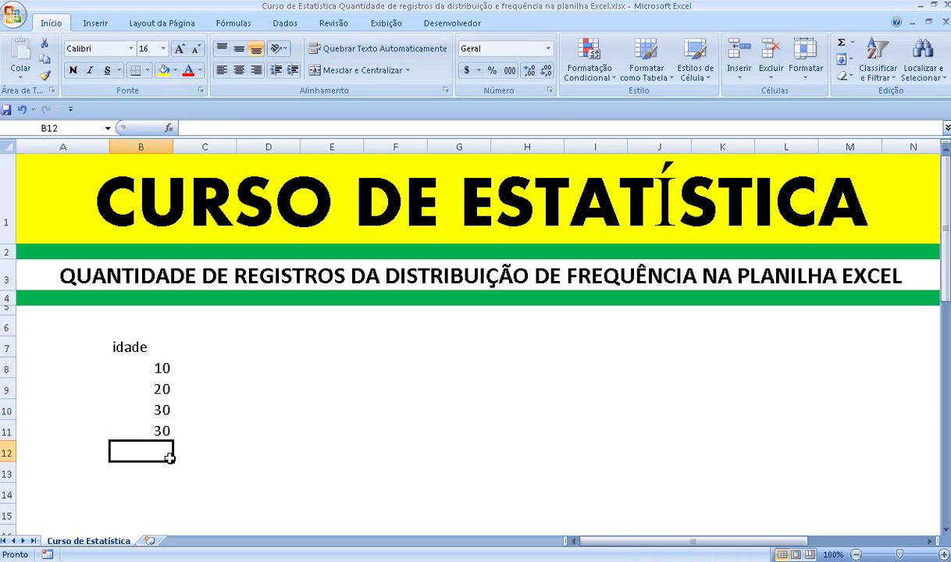
type("25")
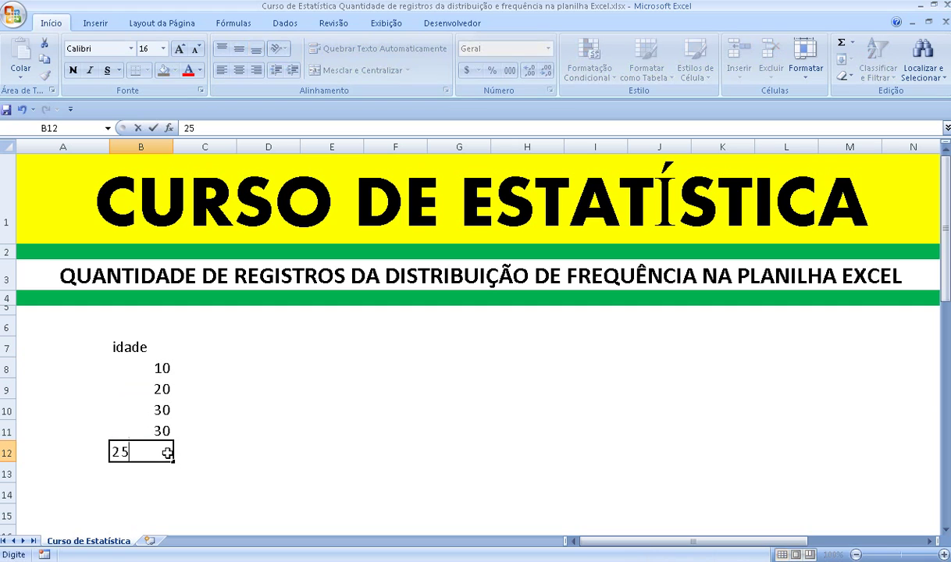
key("Return")
type("2")
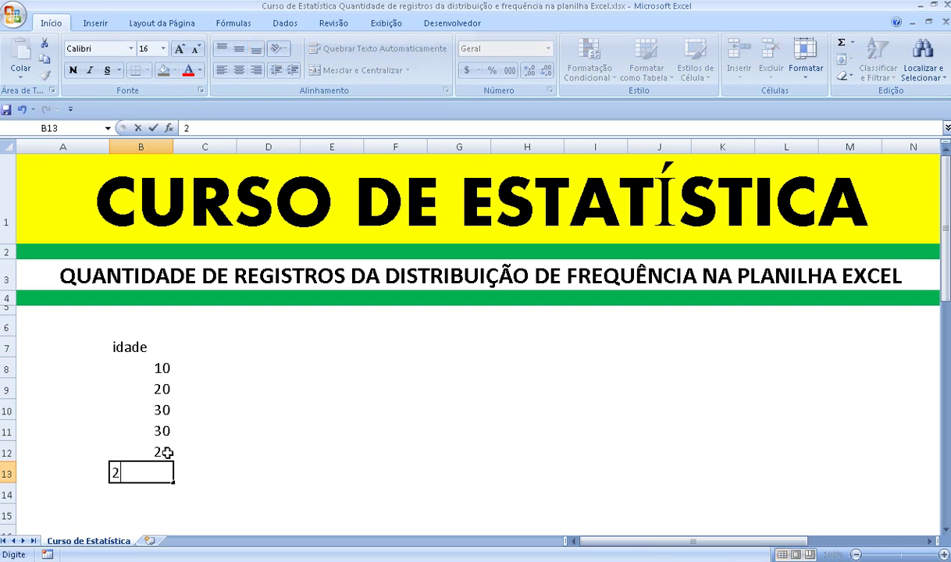
type("4")
key("Return")
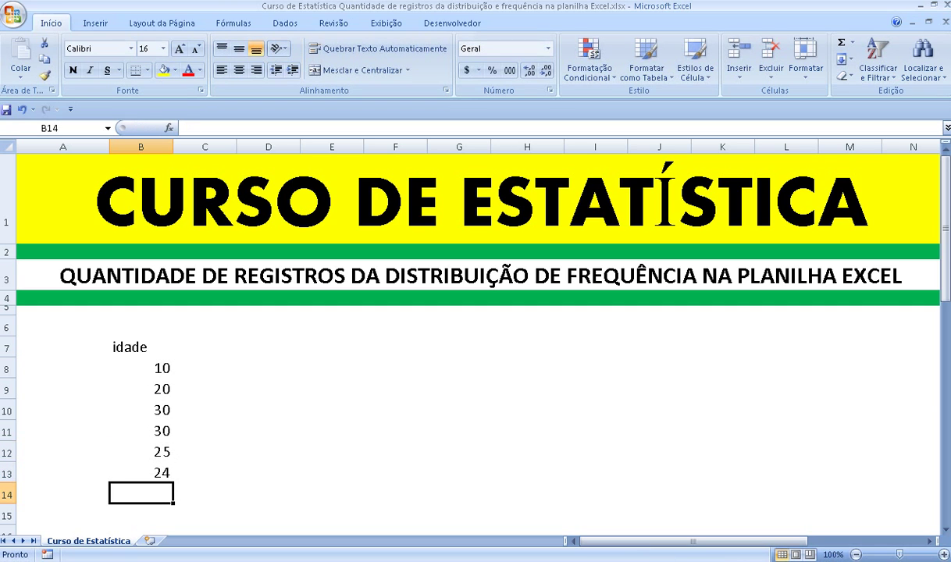
type("12")
key("Return")
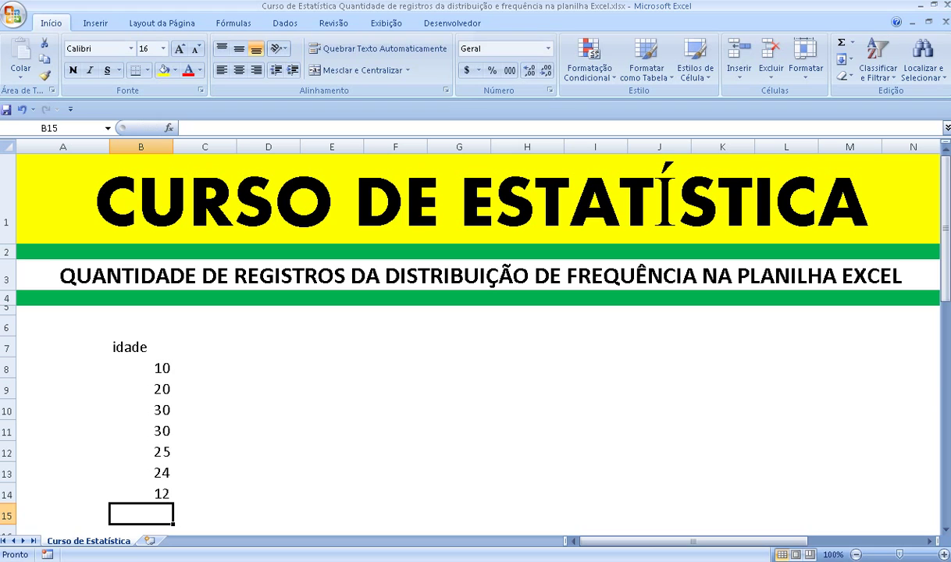
type("34")
key("Return")
type("56")
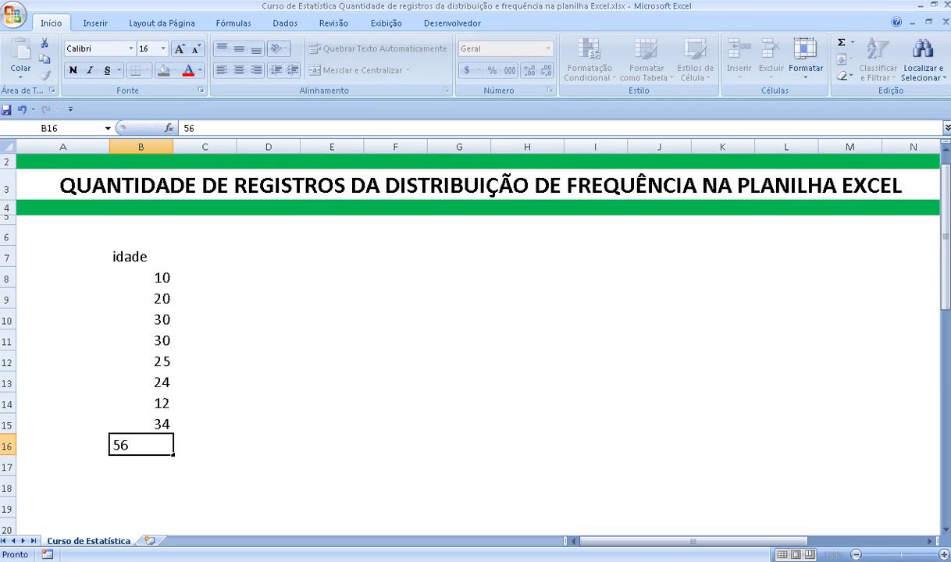
key("Return")
- Continue the column with ages 34, 20, 75, 25, 30, 23, 78, 23, 78 down to B25
type("34")
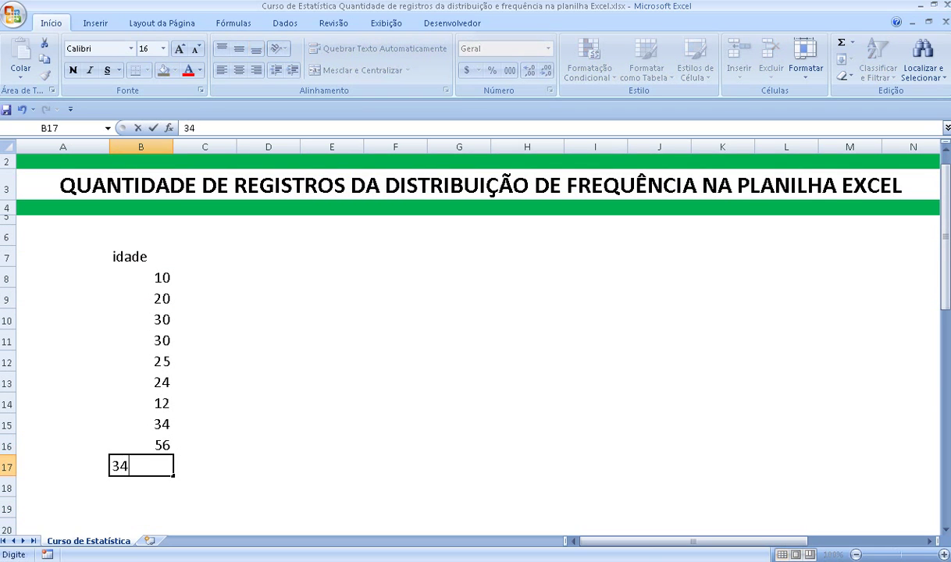
key("Return")
type("2")
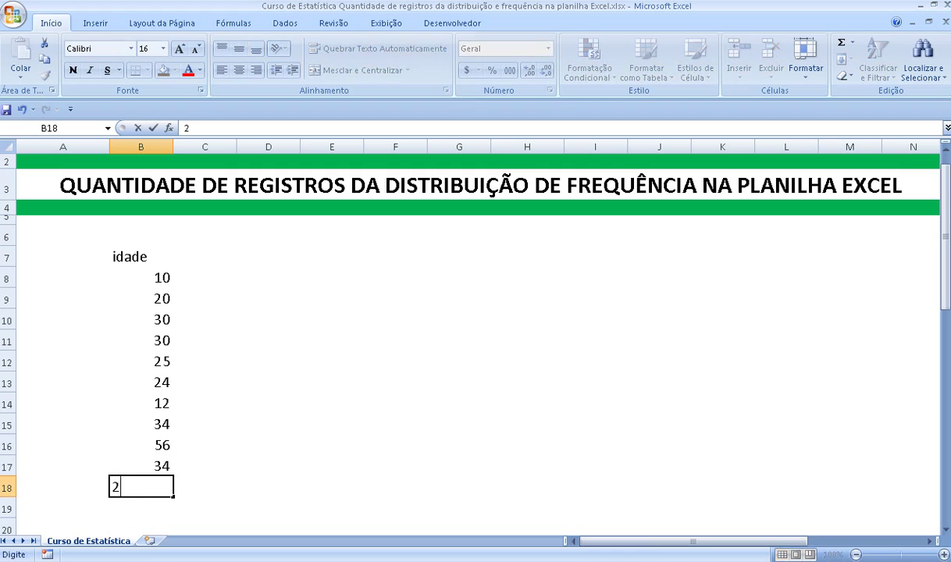
type("0")
key("Return")
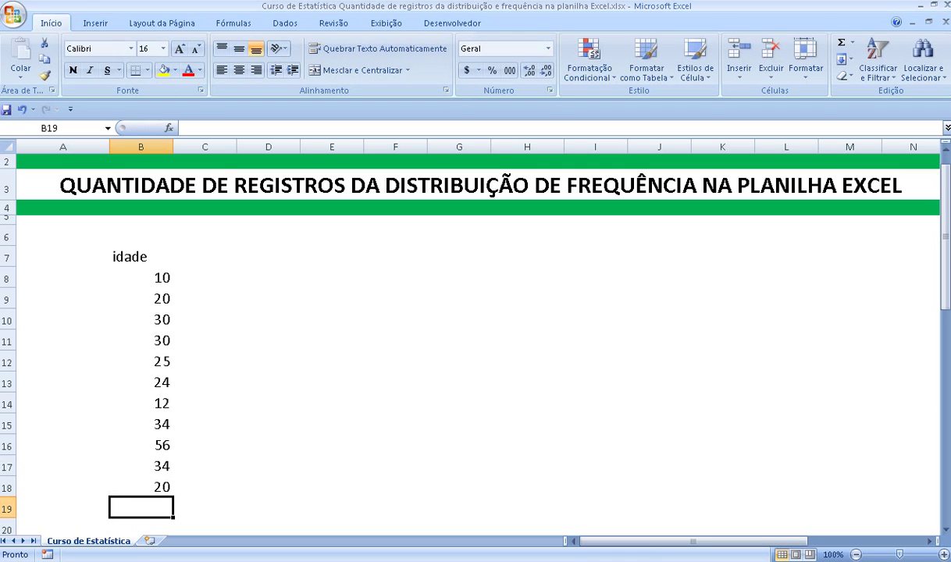
type("75")
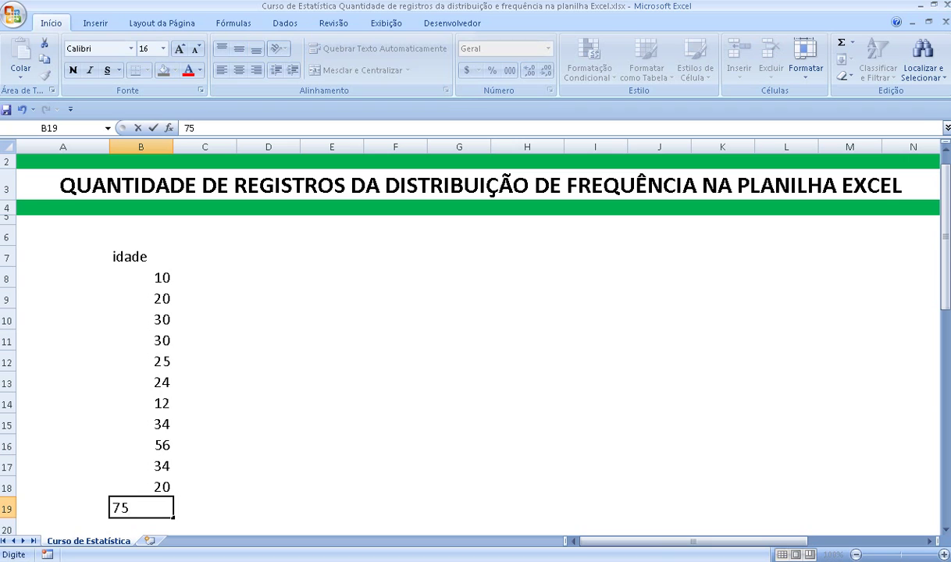
key("Return")
type("2")
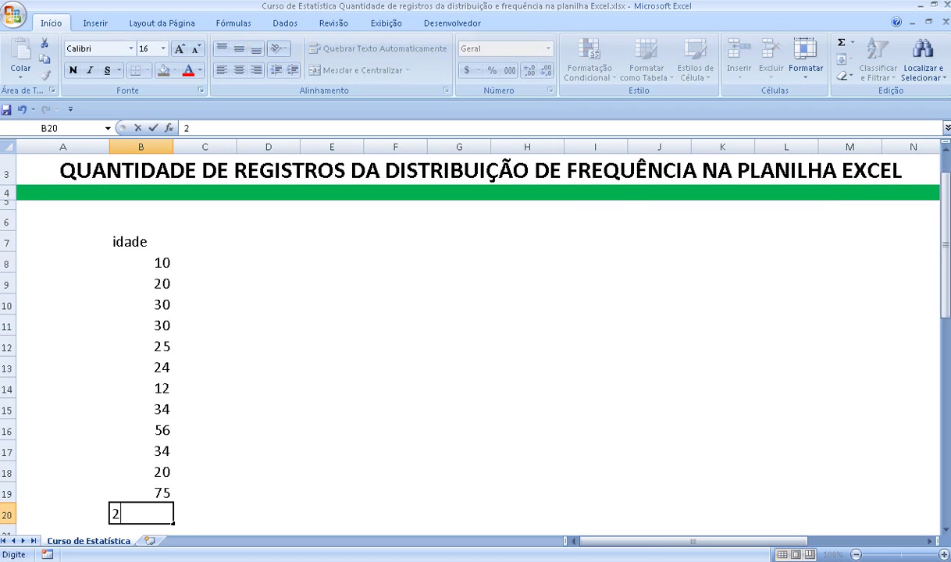
type("5")
key("Return")
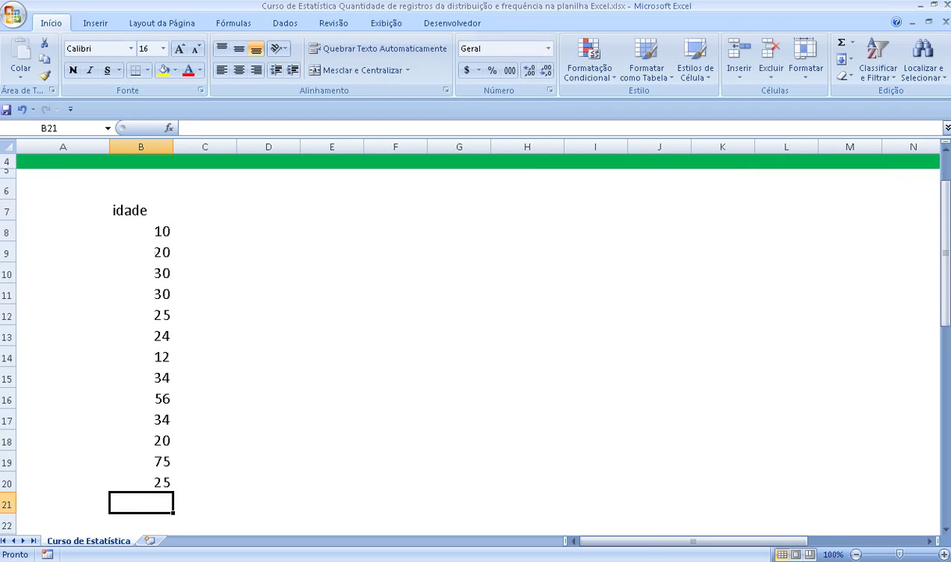
type("30")
key("Return")
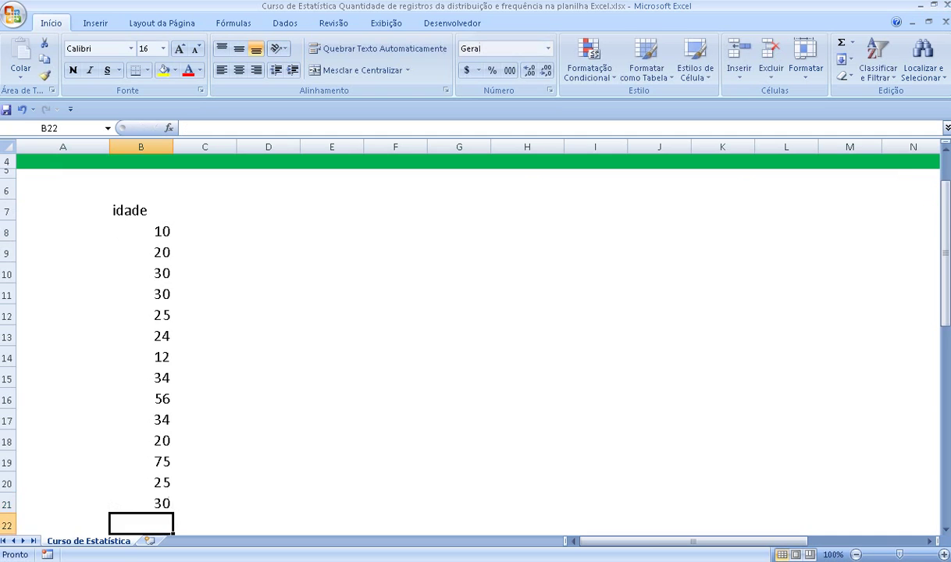
type("2")
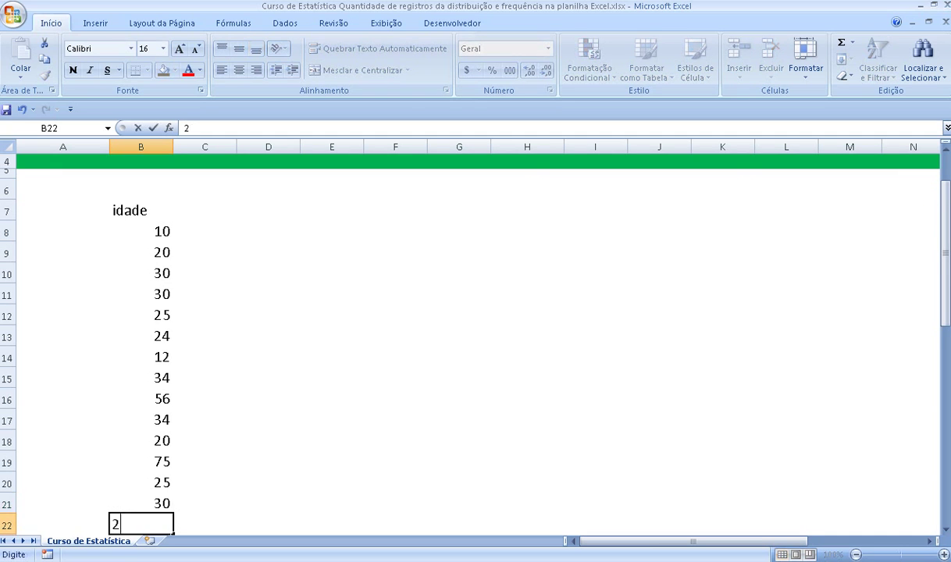
type("3")
key("Return")
type("78")
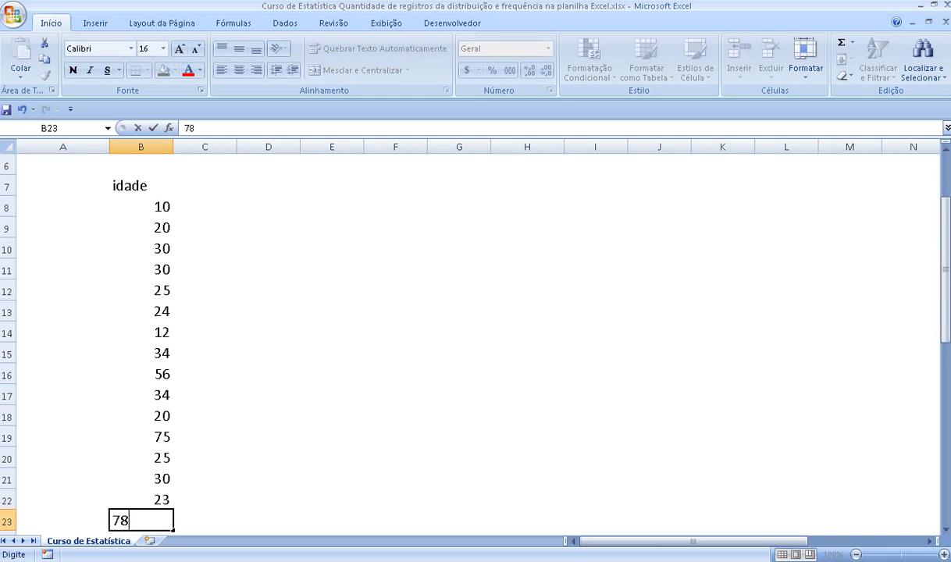
key("Return")
type("23")
key("Return")
type("7")
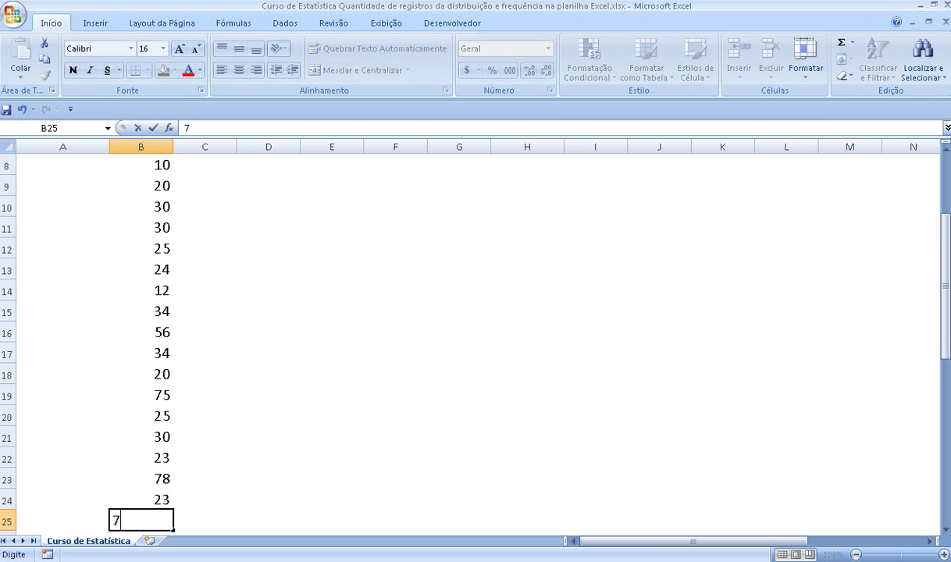
type("8")
key("Return")
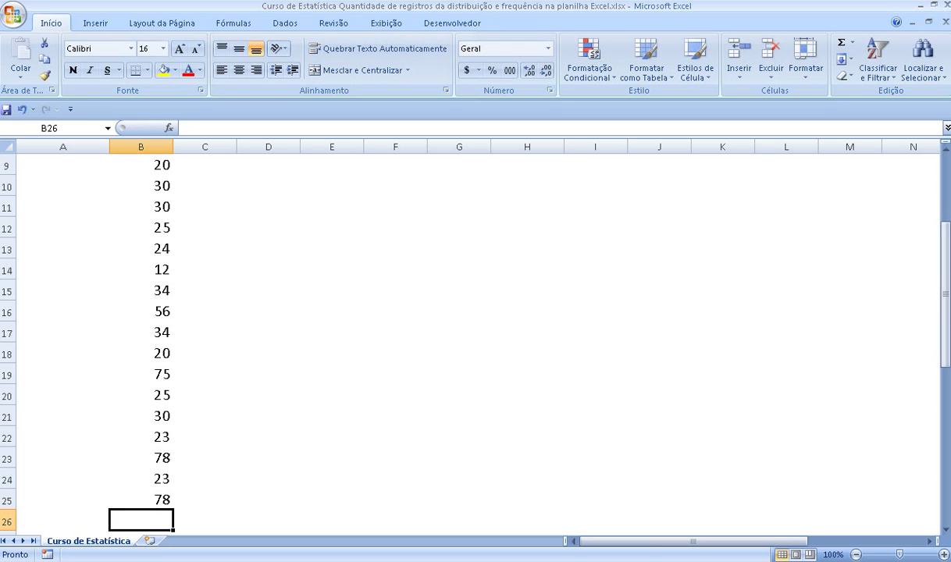
scroll(479, 480, "up", 2)
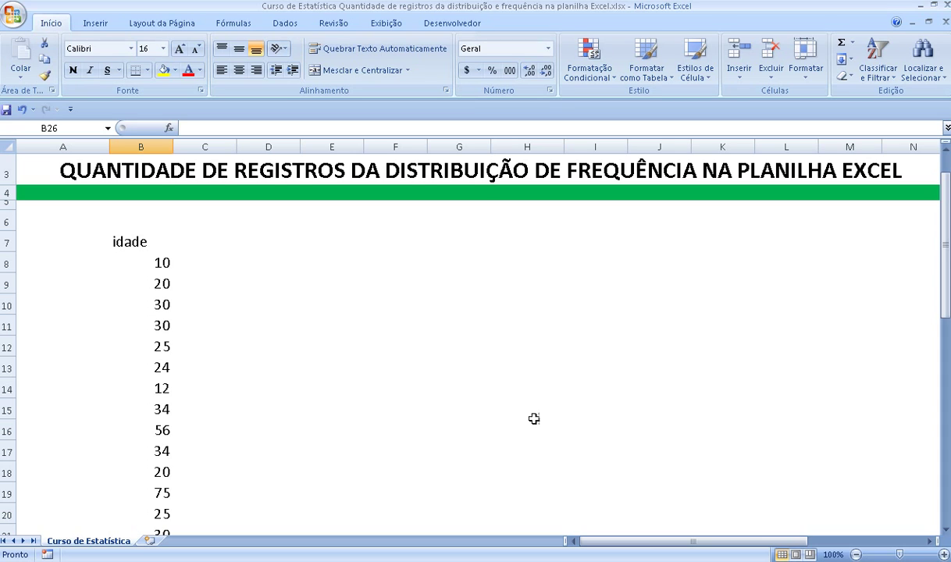
left_click(168, 451)
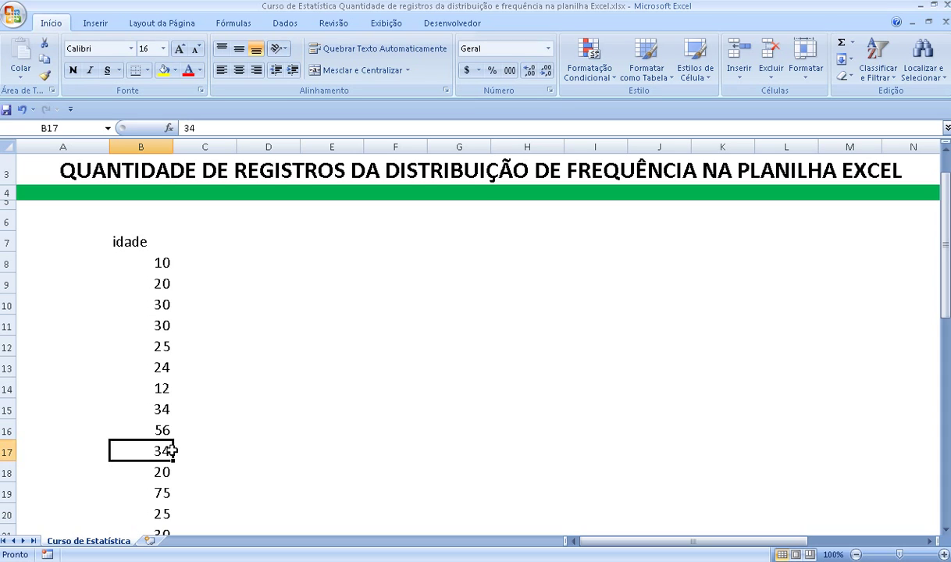
left_click(189, 451)
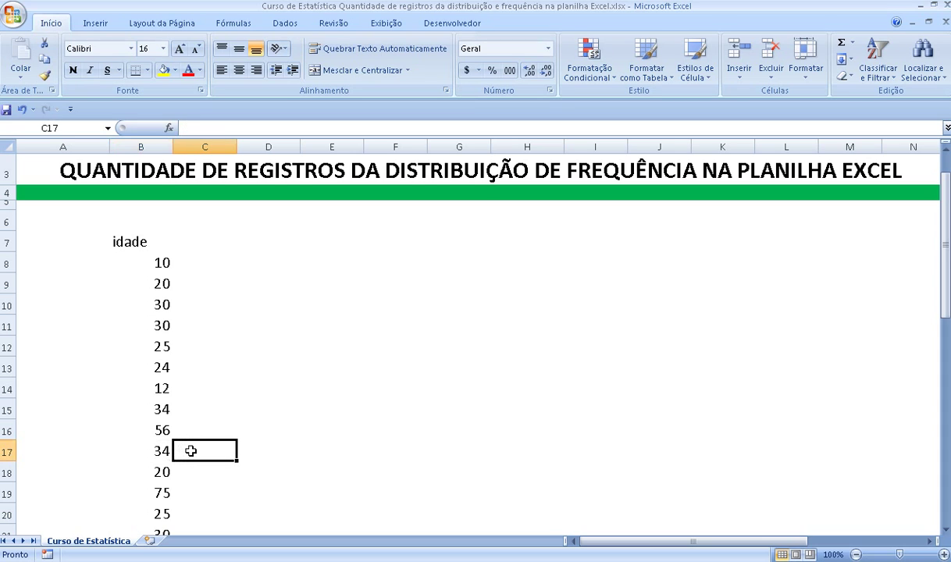
left_click(212, 237)
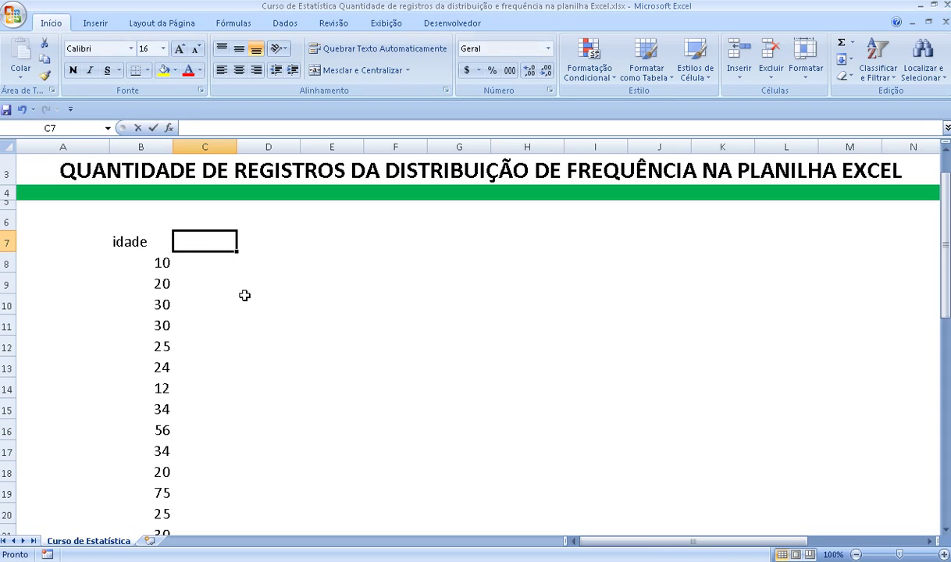
- Enter the heading OCORRÊNCIA in C7, next to the idade heading
type("OCORR")
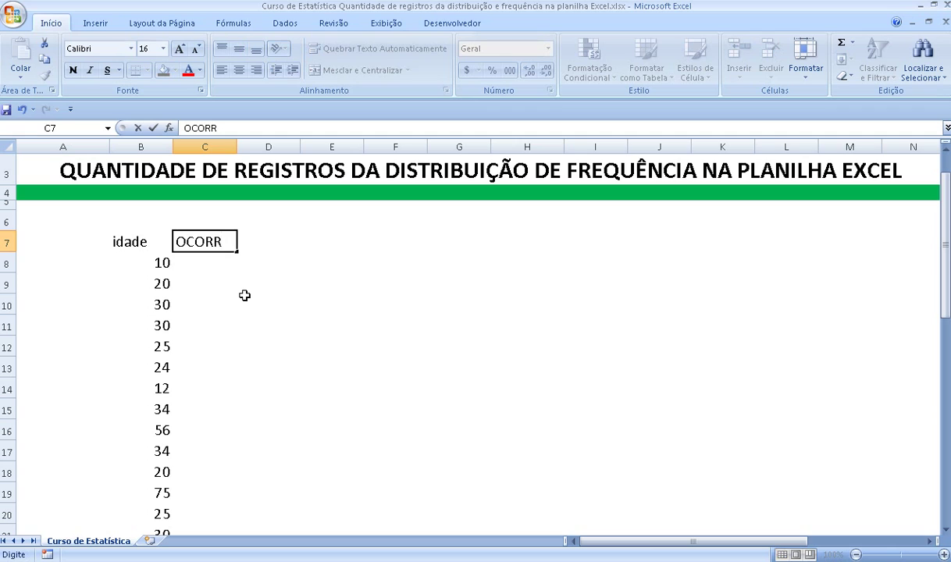
type("ÊNCIA")
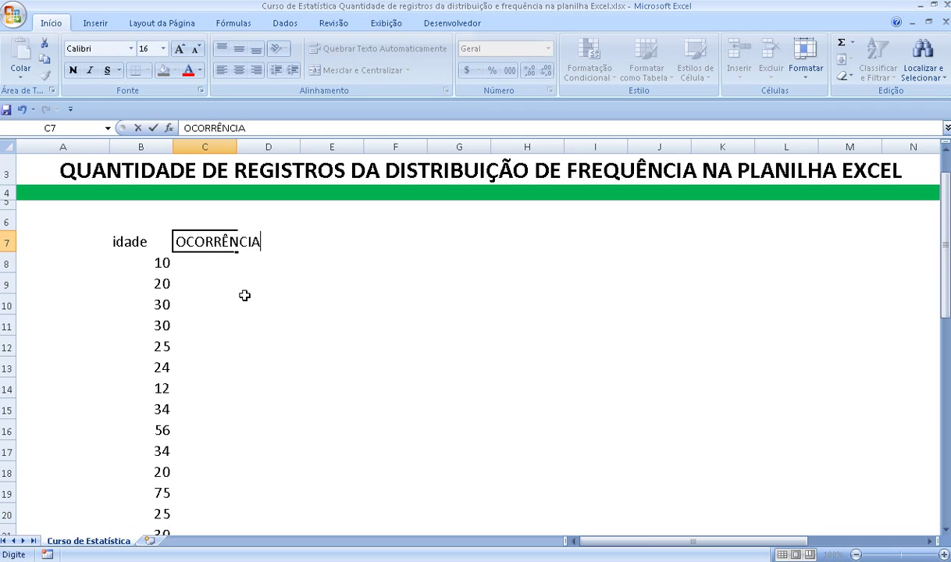
key("Return")
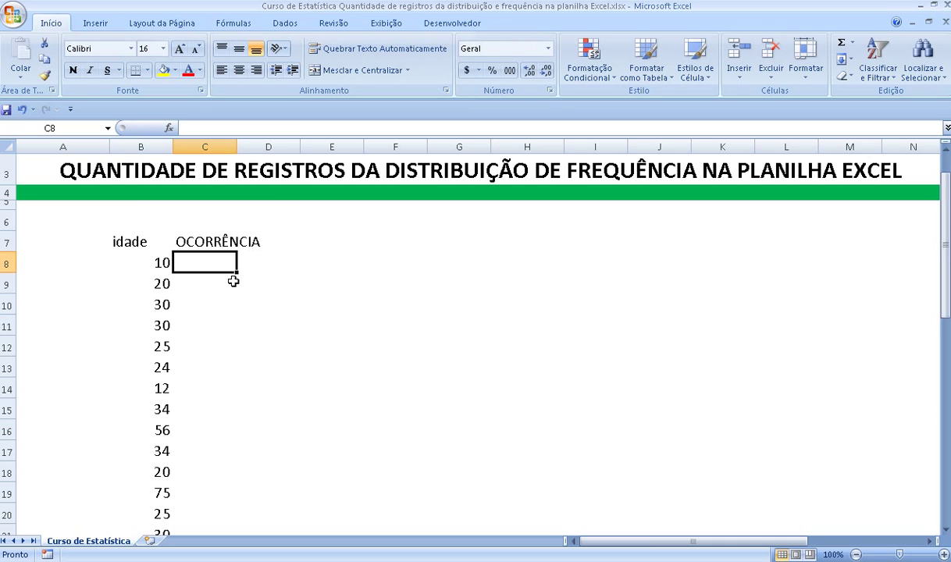
left_click(134, 262)
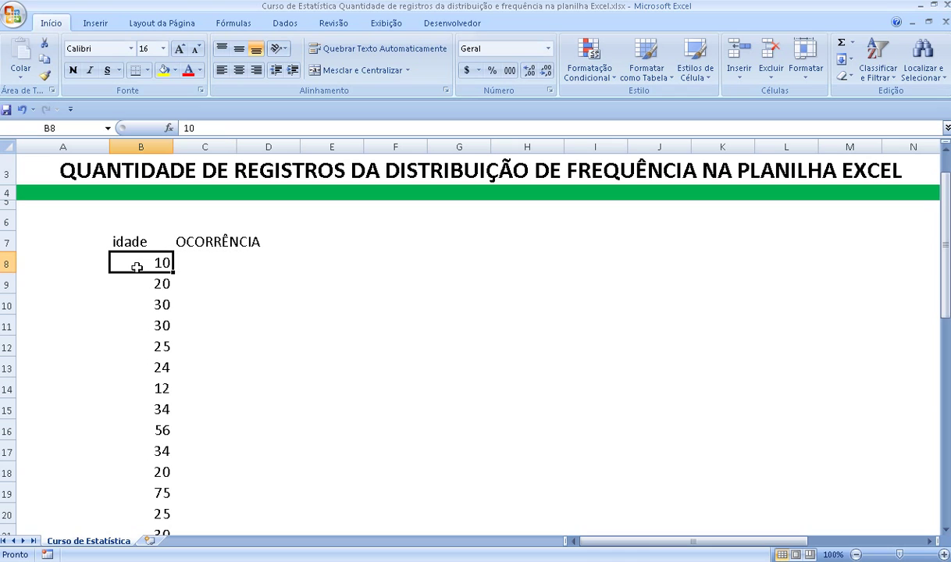
left_click(211, 268)
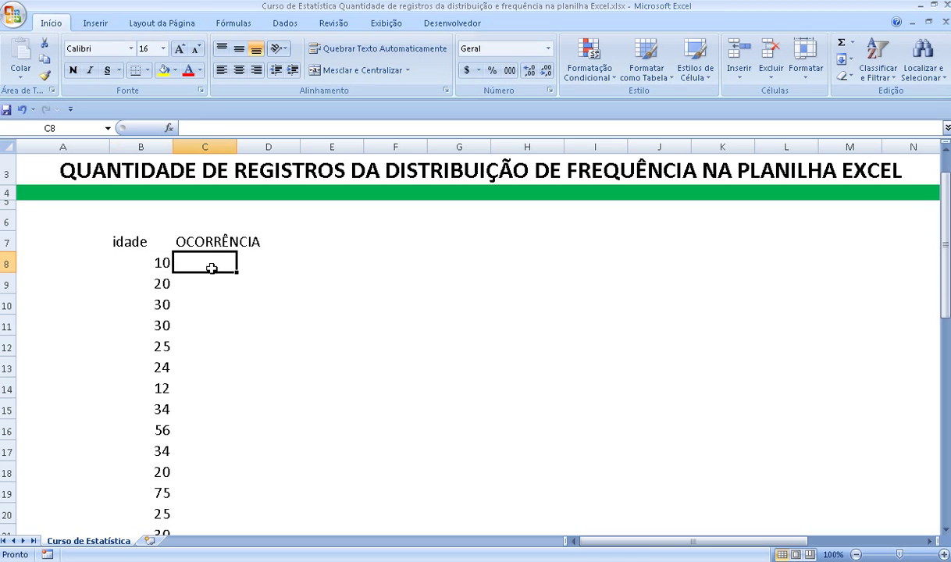
- Enter 1 in C8, C9 and C10 beside ages 10, 20 and 30
type("1")
key("Return")
key("Left")
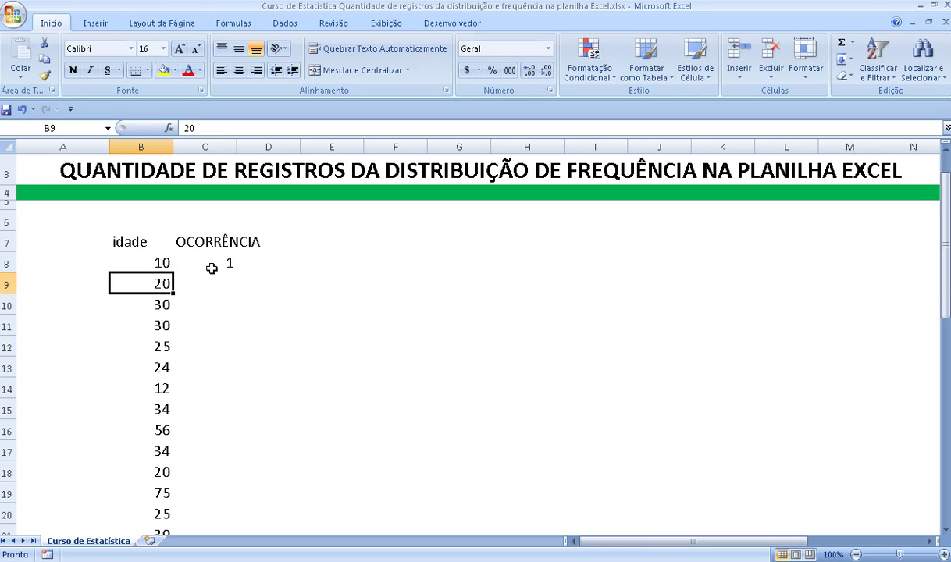
key("Right")
type("1")
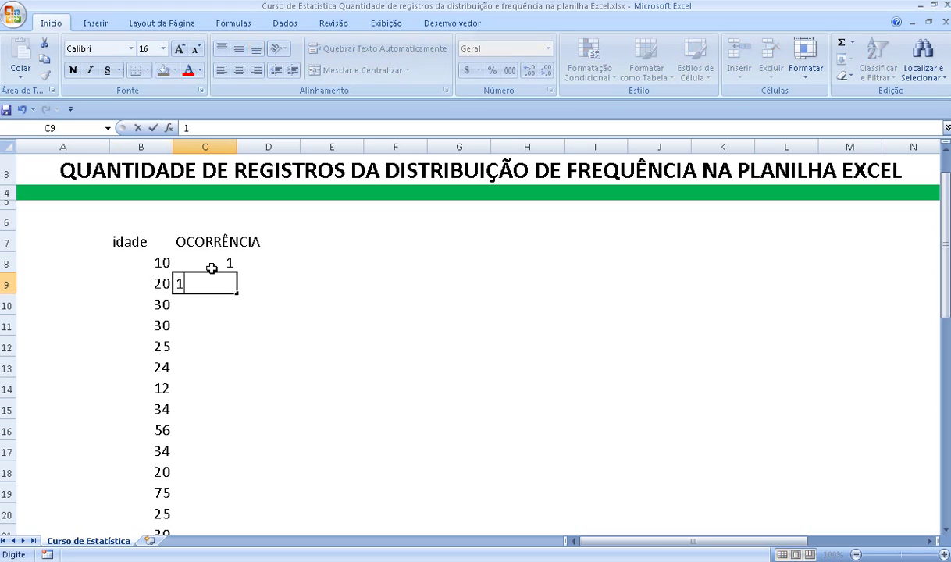
key("Return")
key("Left")
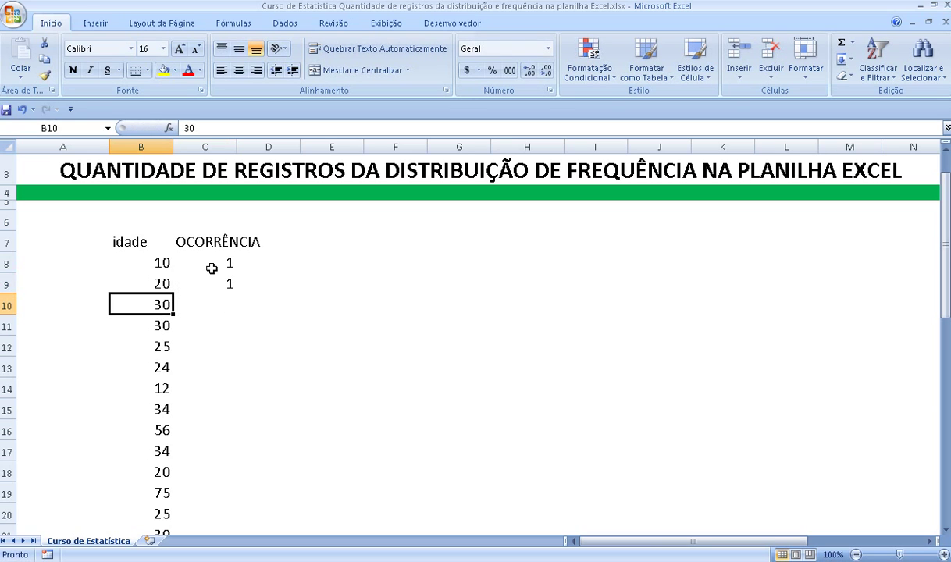
key("Right")
type("1")
key("Return")
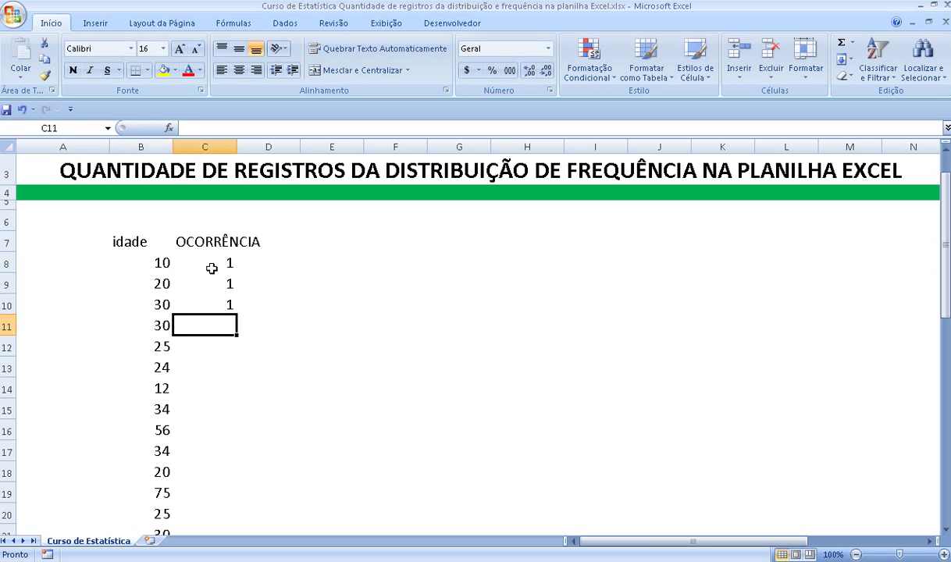
- Fill the 1s down column C through row 25
mouse_move(205, 264)
left_mouse_down()
mouse_move(232, 316)
mouse_move(238, 512)
mouse_move(212, 470)
left_mouse_up()
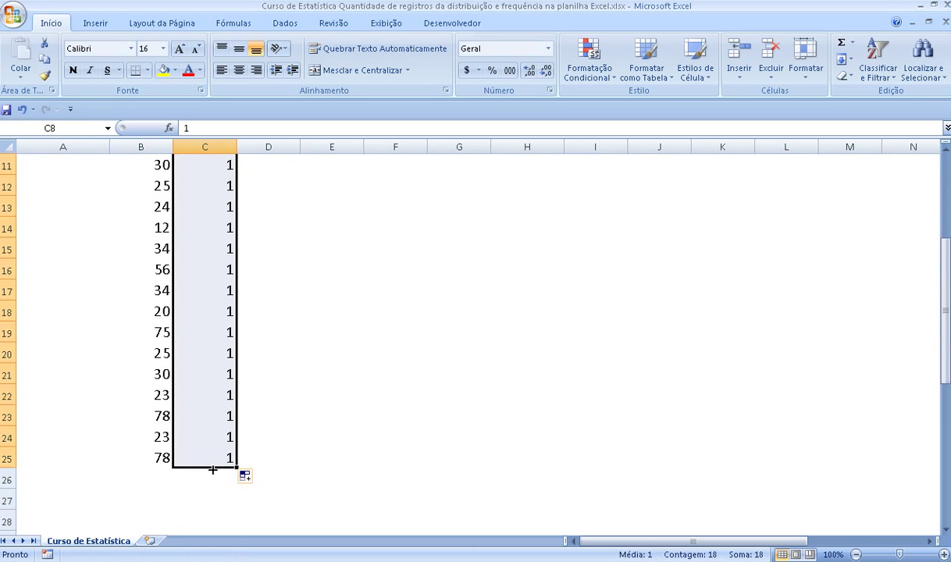
scroll(372, 388, "up", 1)
scroll(372, 388, "up", 3)
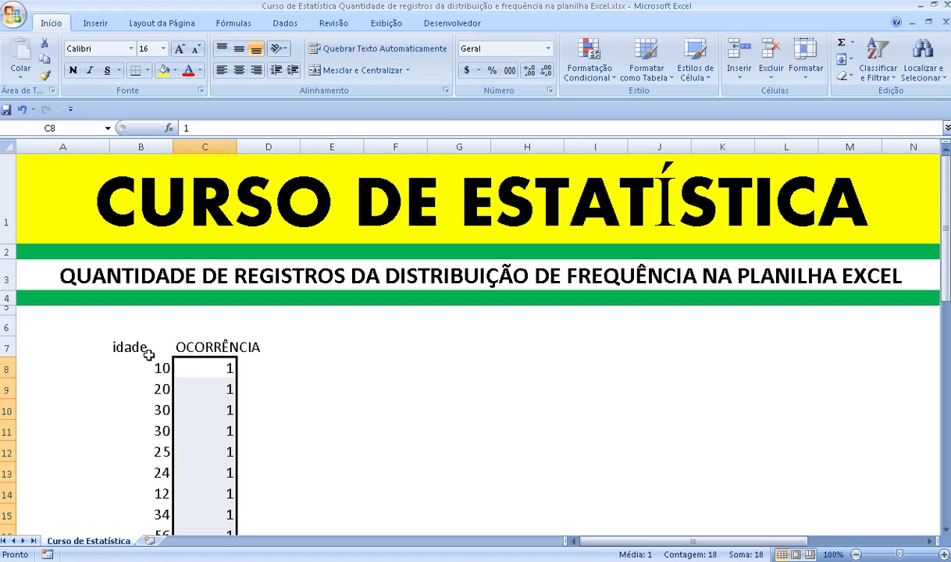
- Select B7:C25 and insert a Tabela Dinâmica on a Nova Planilha
mouse_move(117, 347)
left_mouse_down()
mouse_move(220, 469)
mouse_move(216, 546)
mouse_move(210, 480)
left_mouse_up()
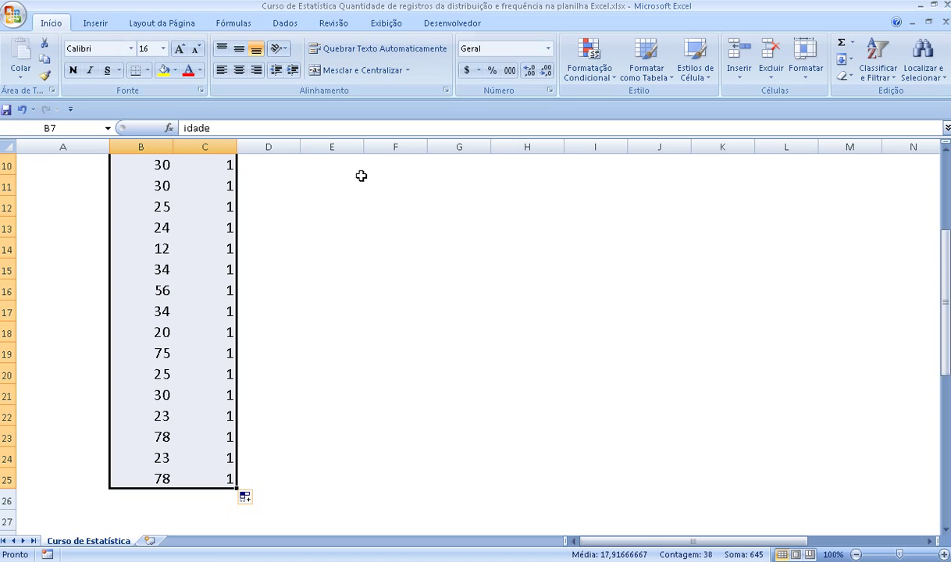
left_click(96, 26)
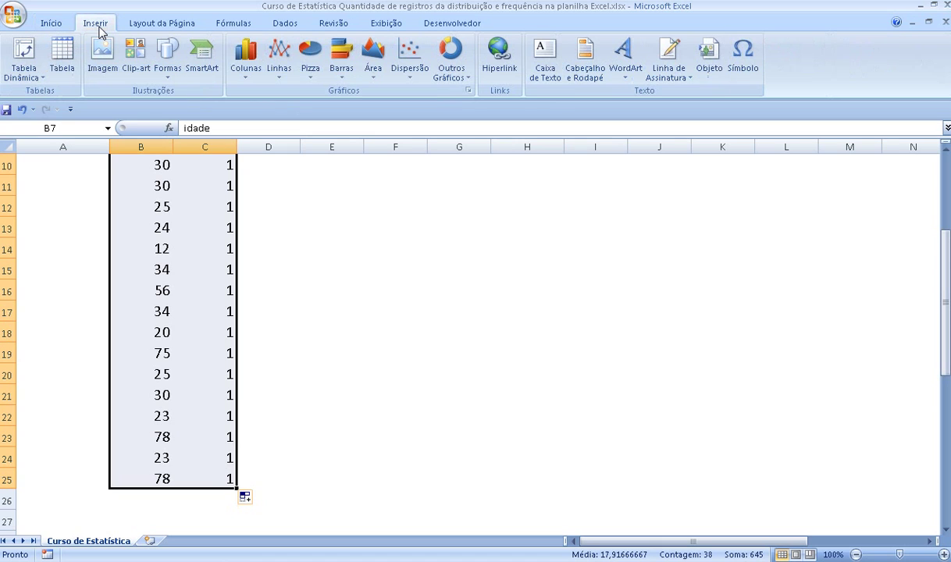
left_click(30, 78)
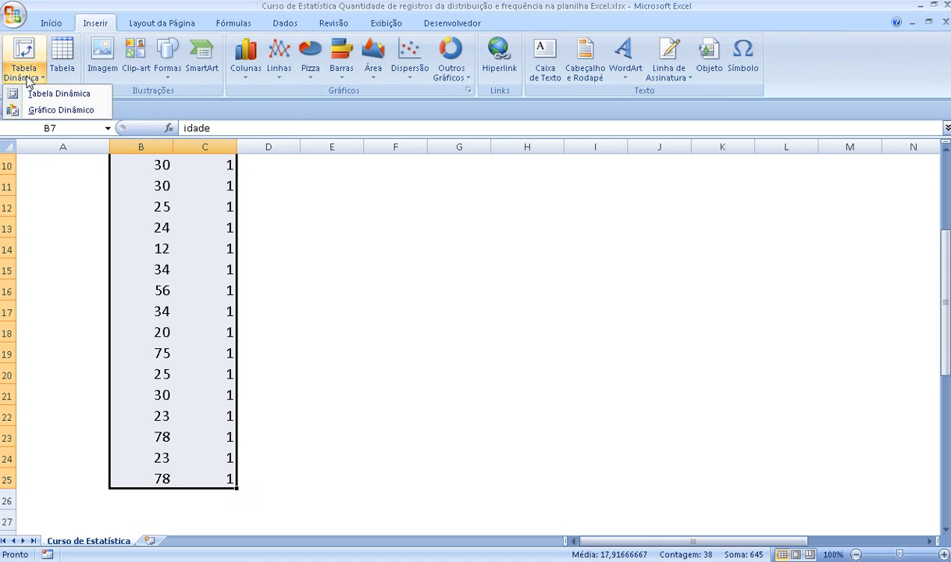
left_click(41, 93)
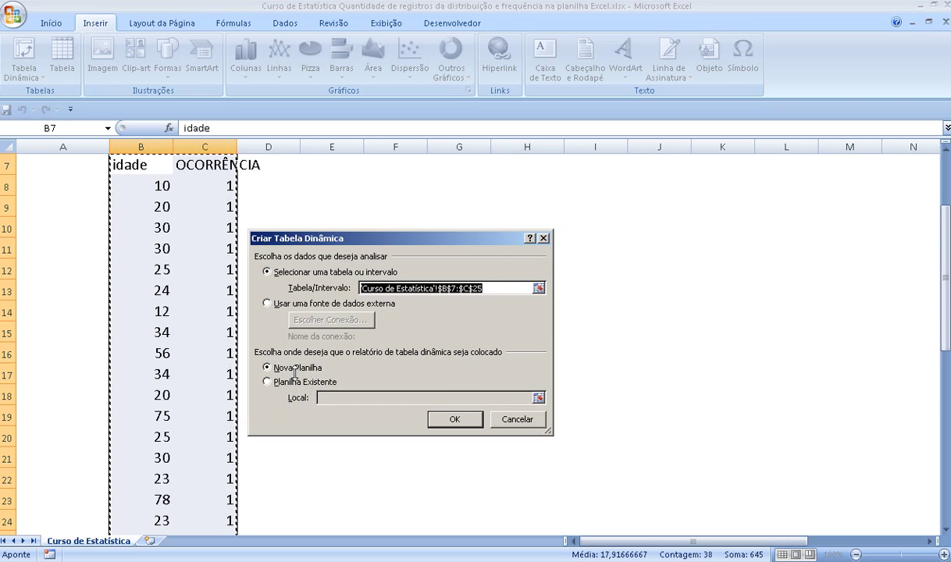
left_click(454, 421)
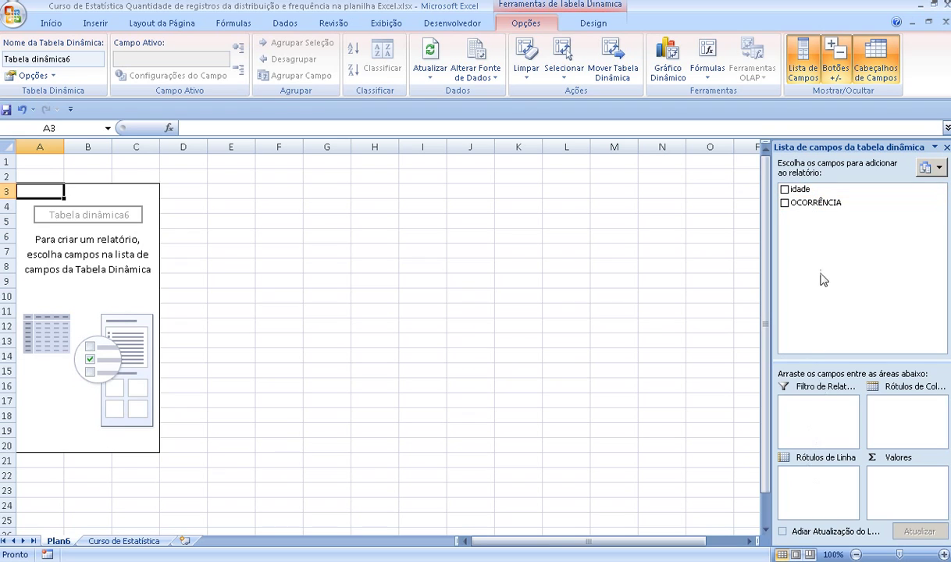
- Put idade in Rótulos de Linha and OCORRÊNCIA in Valores, then select the pivot range A3:B15
mouse_move(811, 192)
left_mouse_down()
mouse_move(822, 476)
mouse_move(805, 469)
left_mouse_up()
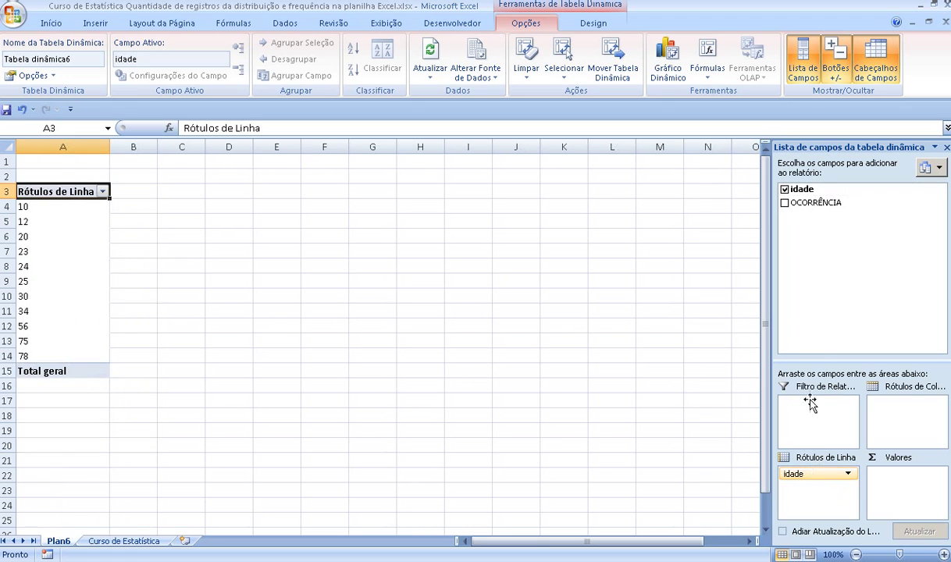
mouse_move(804, 205)
left_mouse_down()
mouse_move(918, 488)
mouse_move(913, 475)
left_mouse_up()
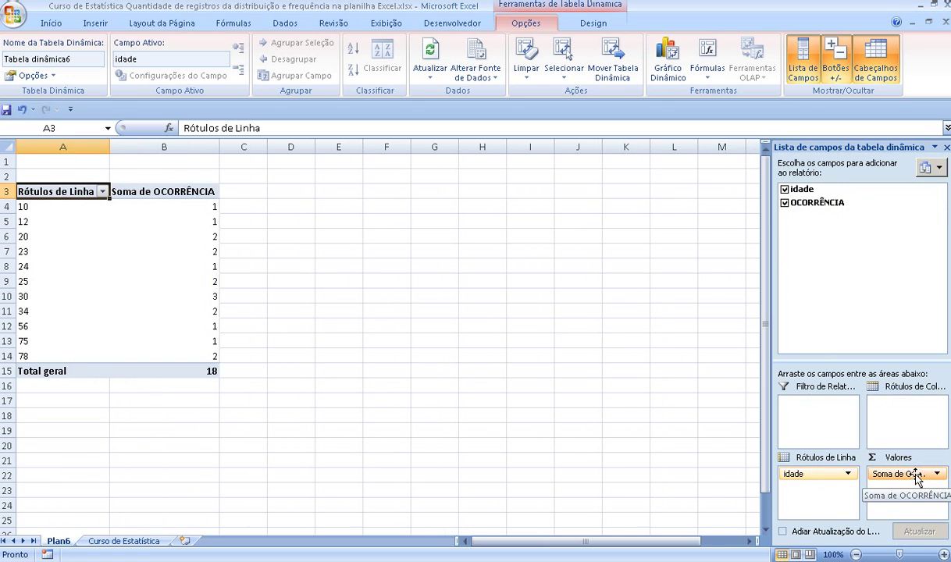
left_click(132, 221)
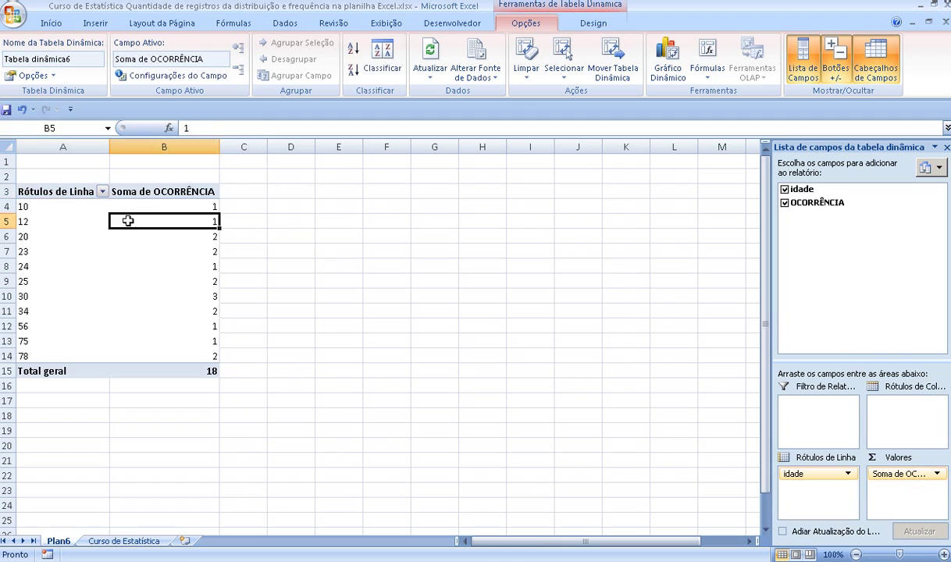
left_click_drag(33, 191, 184, 373)
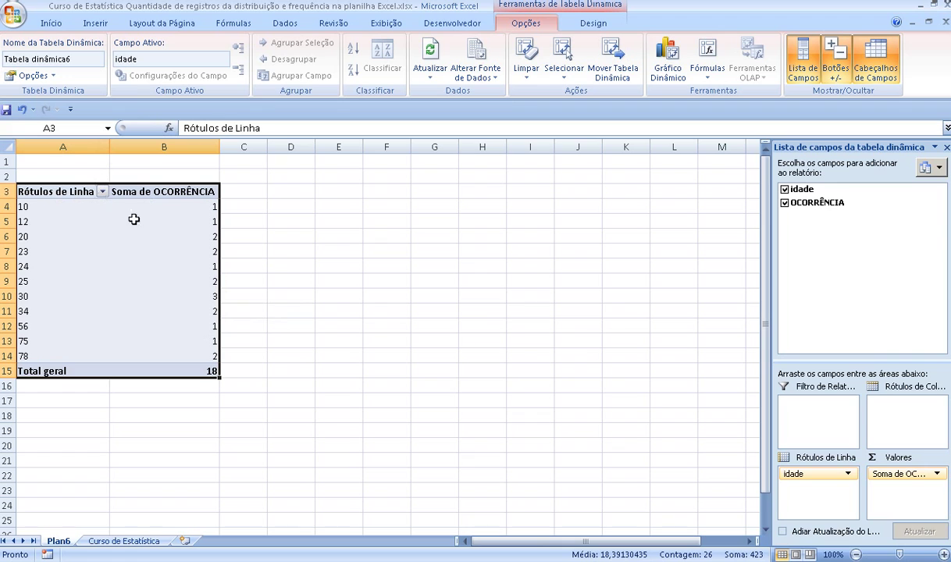
mouse_move(209, 268)
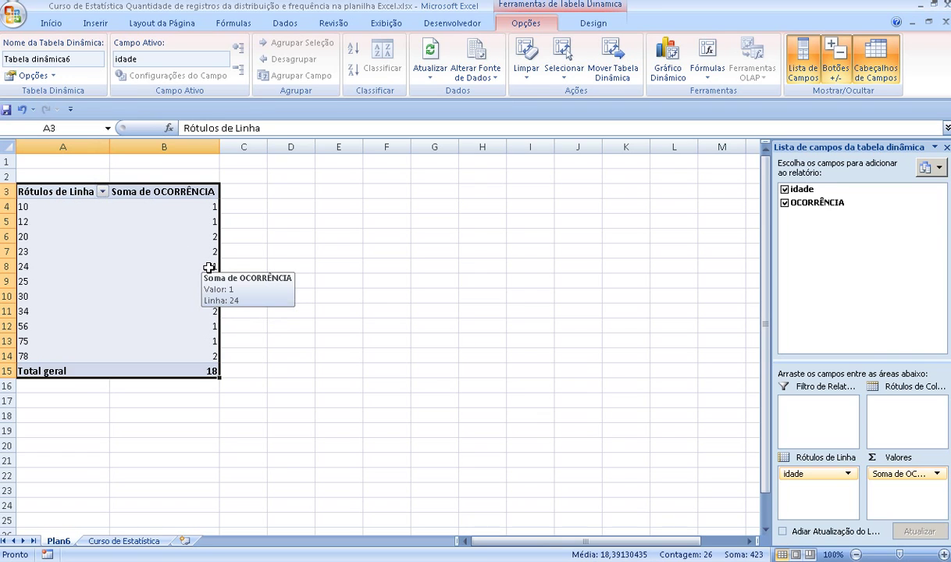
- Copy the pivot table and paste it at B5 on new sheet Plan7, then select the C5 header text
key("ctrl+c")
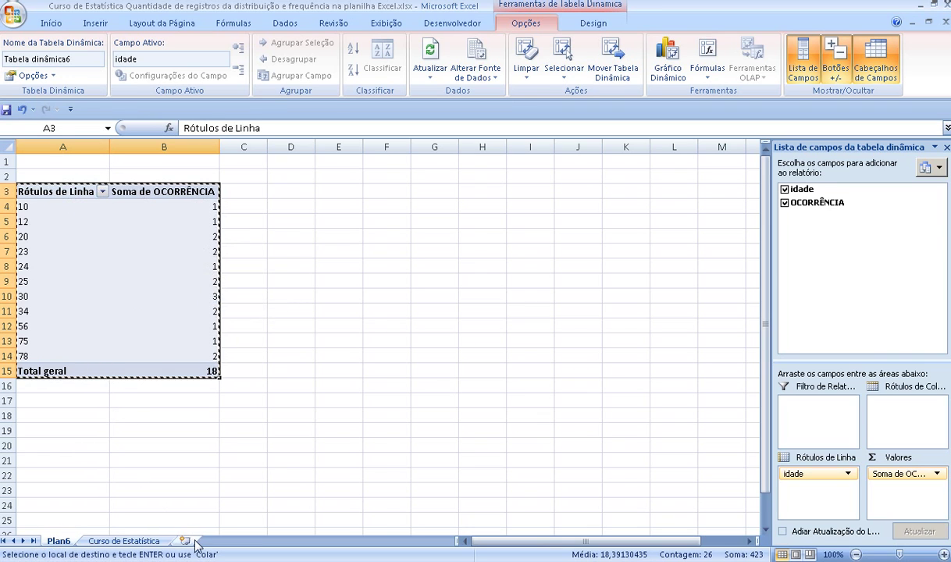
left_click(187, 542)
left_click(91, 226)
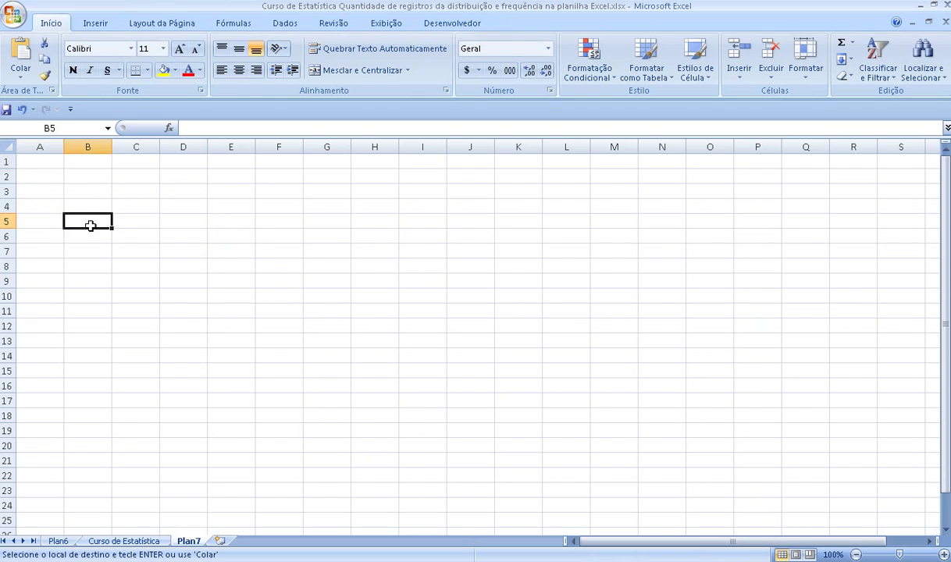
key("ctrl+v")
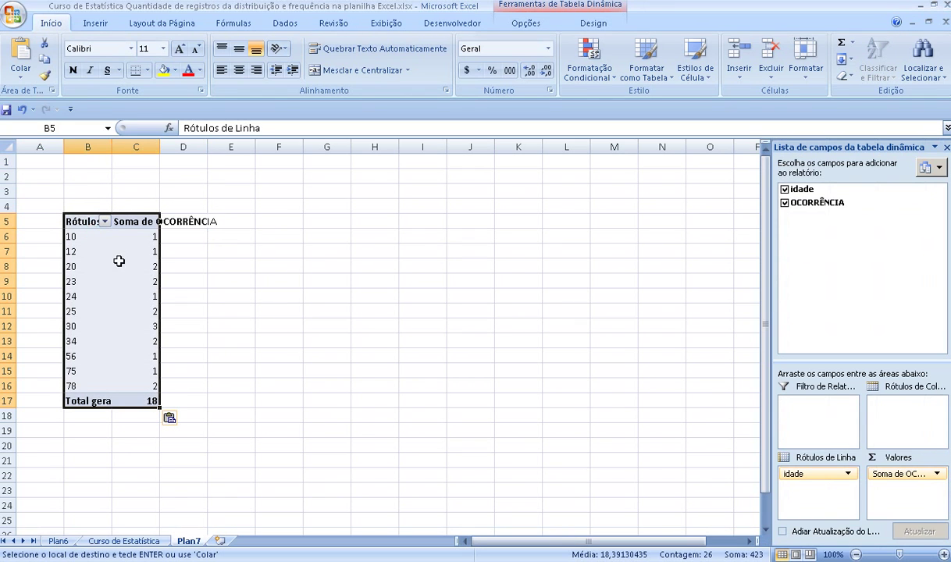
left_click(125, 219)
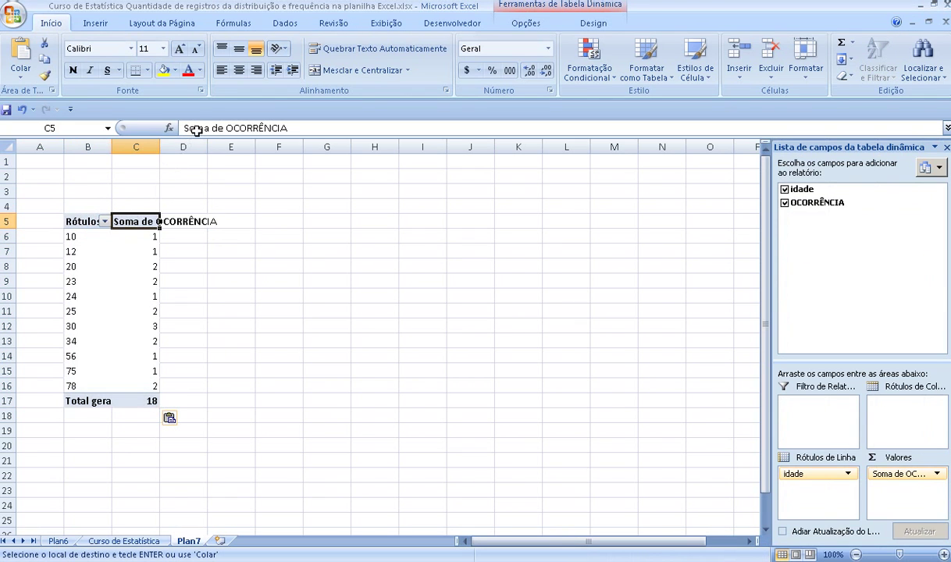
left_click_drag(185, 129, 290, 126)
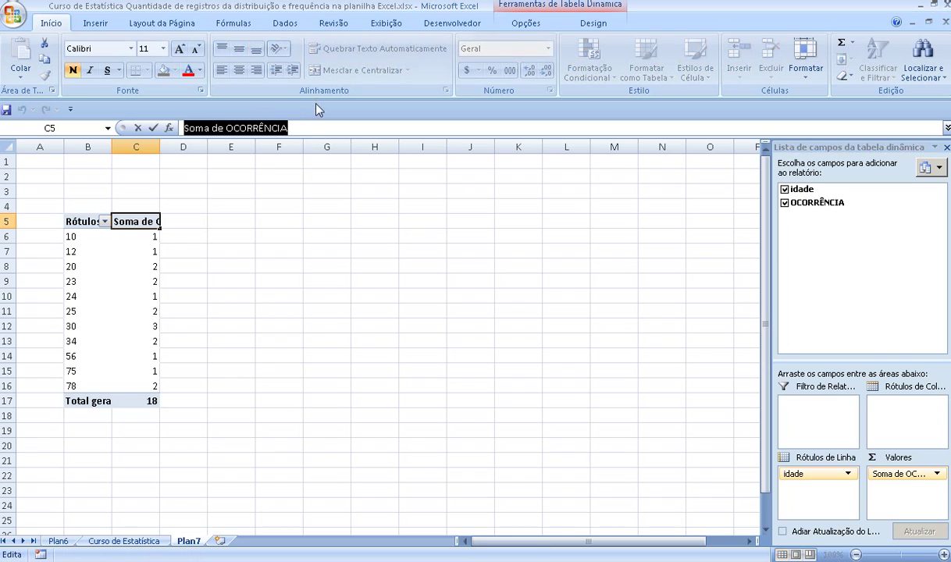
- Replace 'Soma de OCORRÊNCIA' with FREQUÊNCIA in C5 and 'Rótulos de Linha' with IDADE in B5
type("FRE")
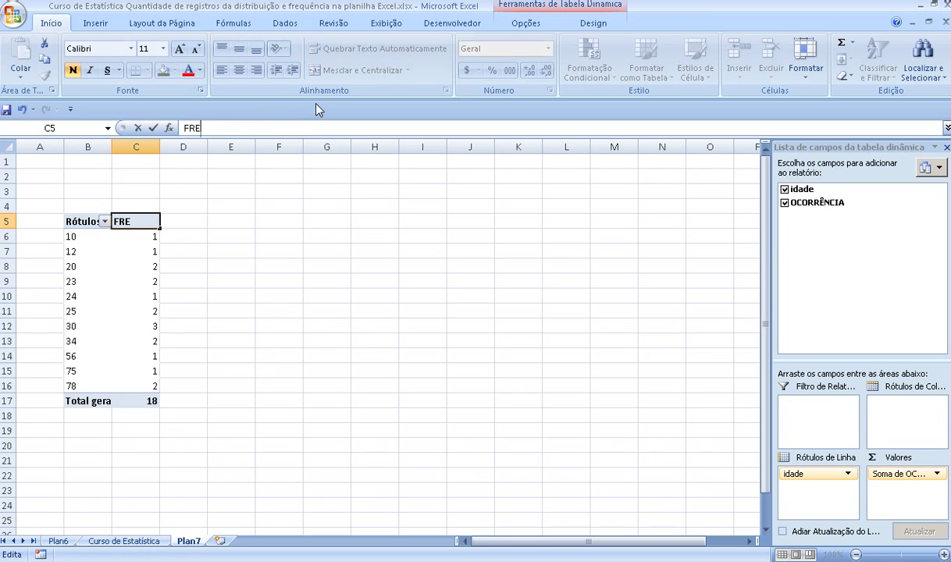
type("QUÊN")
type("CIA")
key("Return")
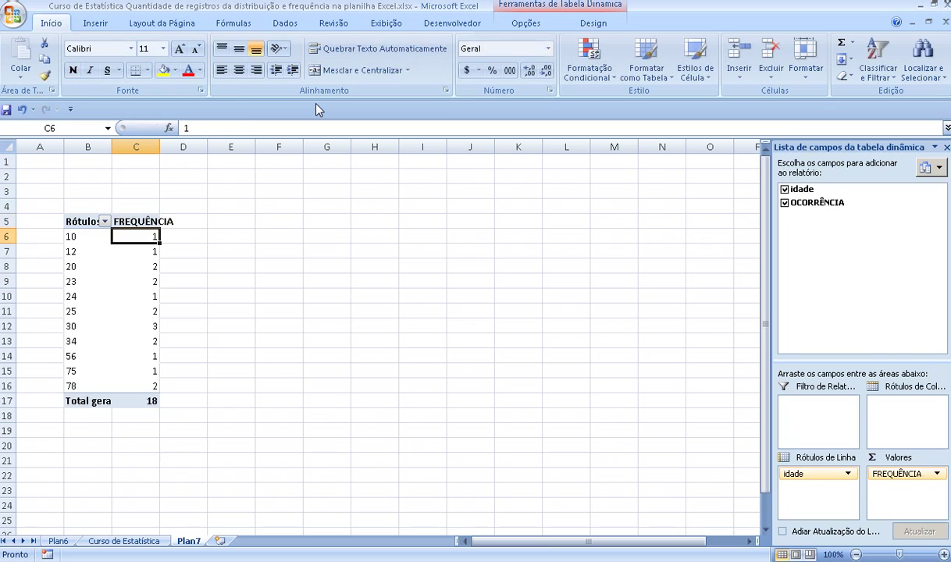
left_click(78, 222)
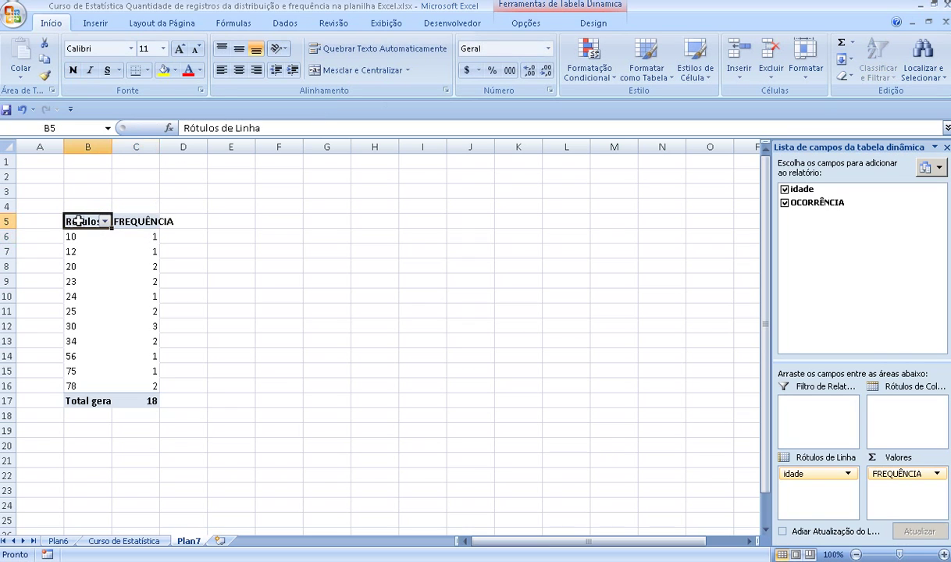
left_click_drag(260, 128, 181, 128)
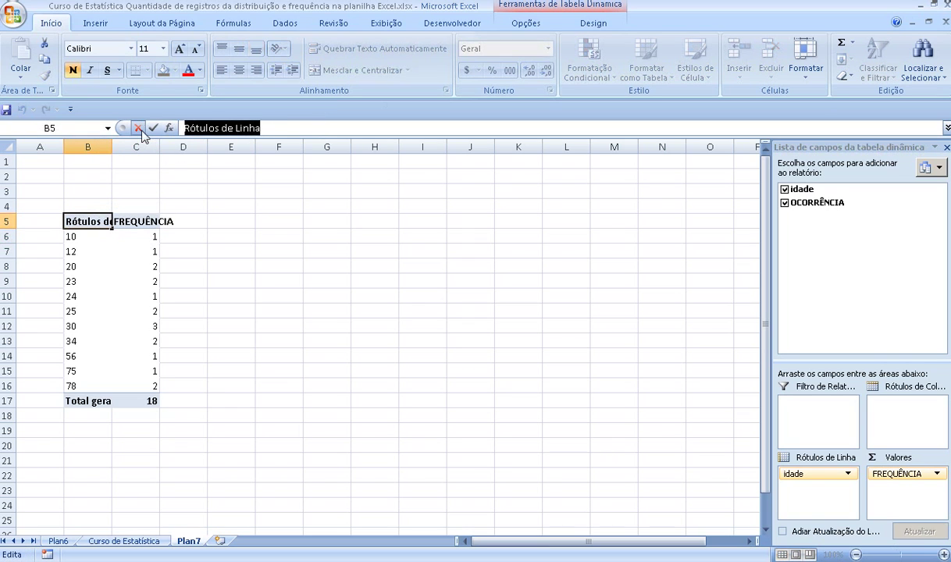
type("IDADE")
key("Return")
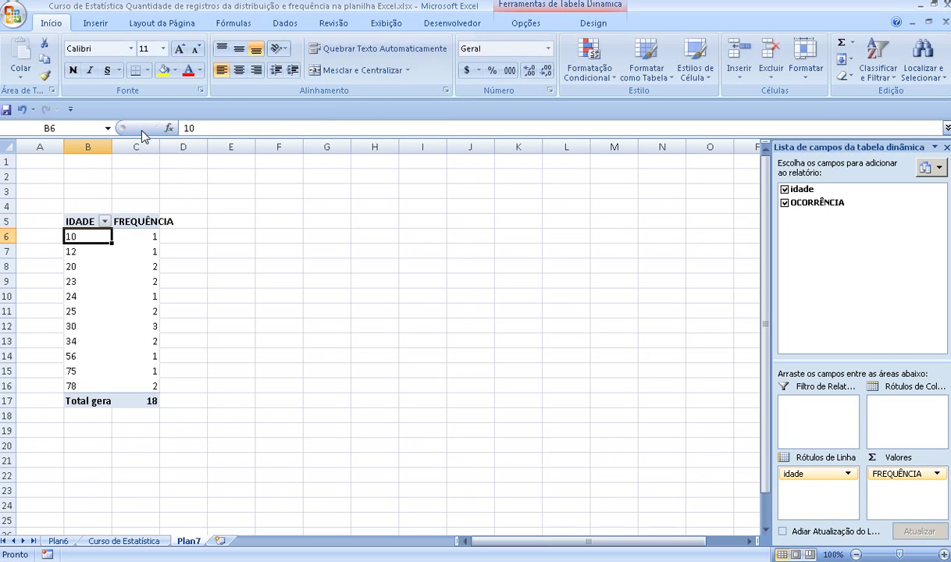